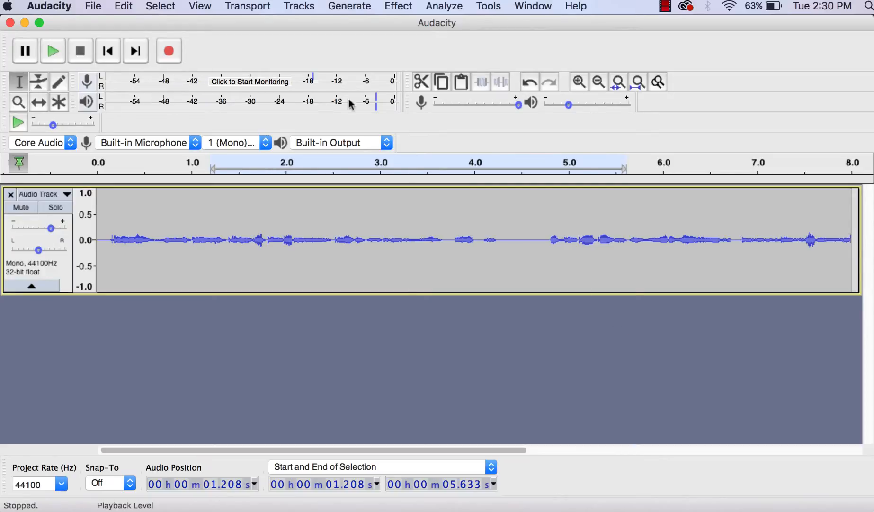
Step: Import the audio file trumpet fanfare.wav from the Desktop, making a copy of the files before editing
left_click(94, 7)
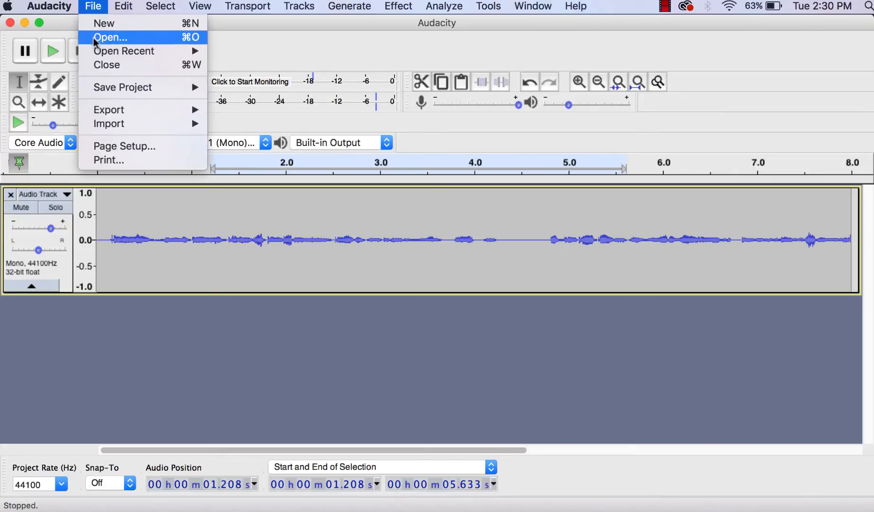
mouse_move(110, 126)
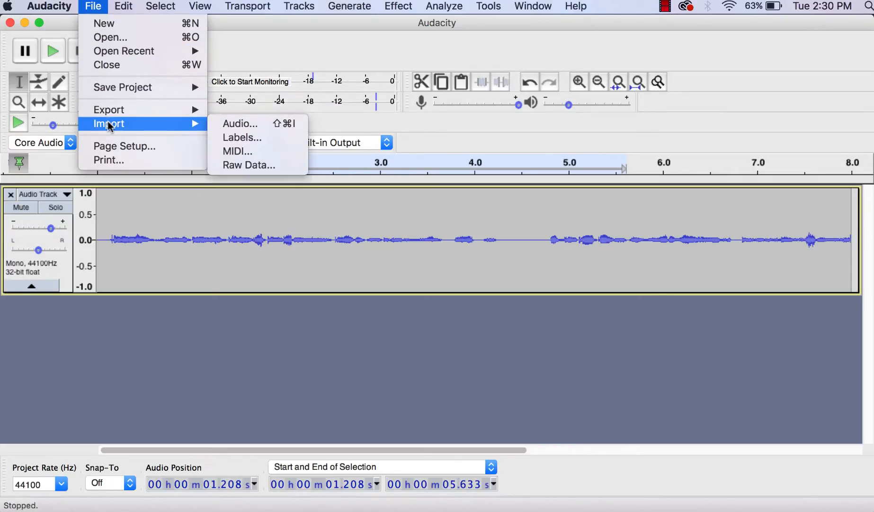
left_click(233, 124)
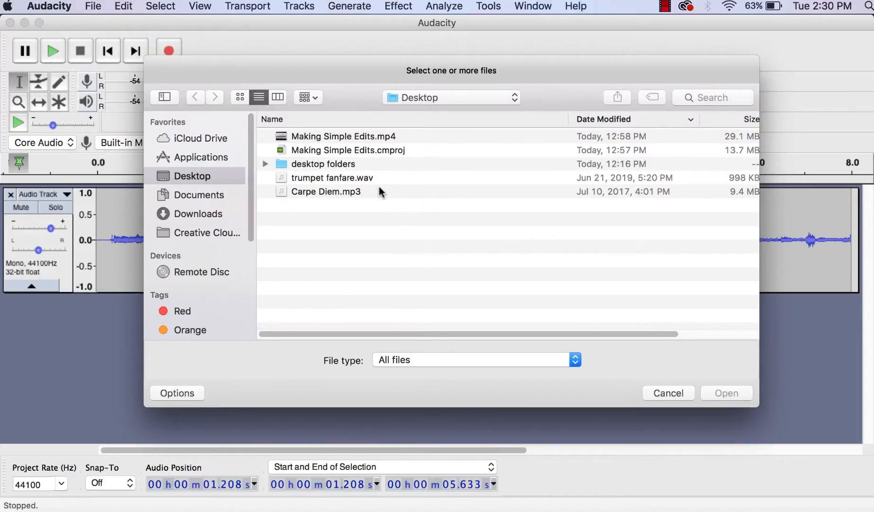
left_click(371, 179)
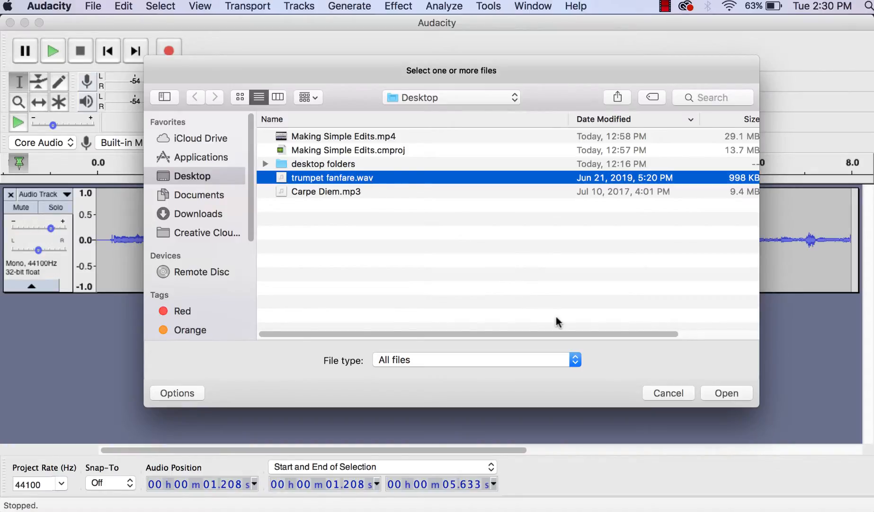
left_click(722, 392)
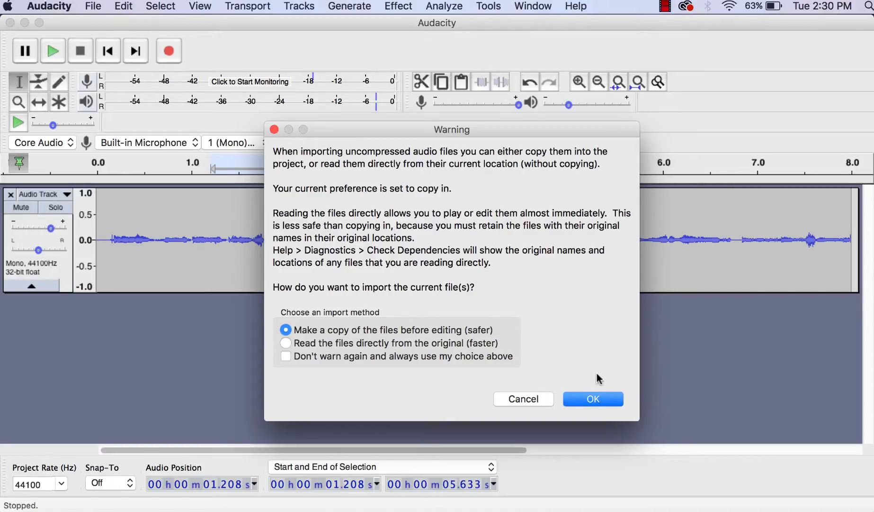
left_click(596, 399)
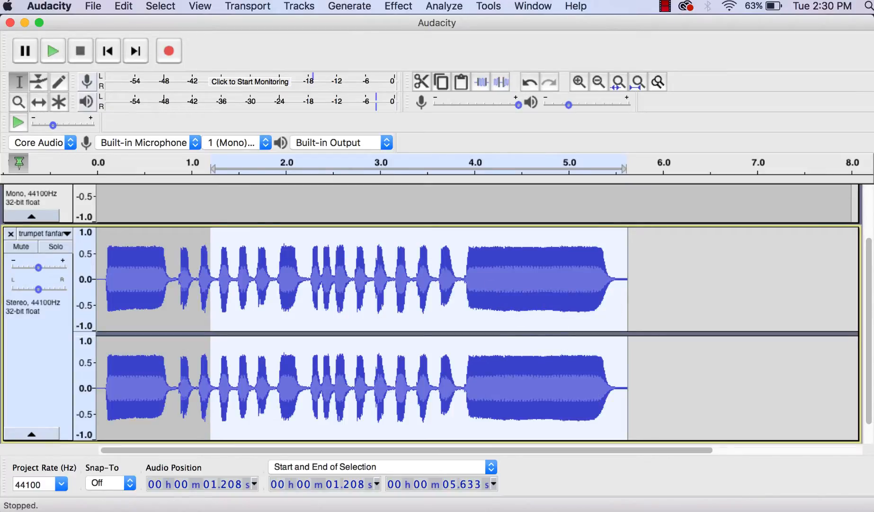
Step: Amplify the selected part of the trumpet fanfare track, from 1.208 s to its end, by -24.4 dB
left_click_drag(870, 303, 869, 234)
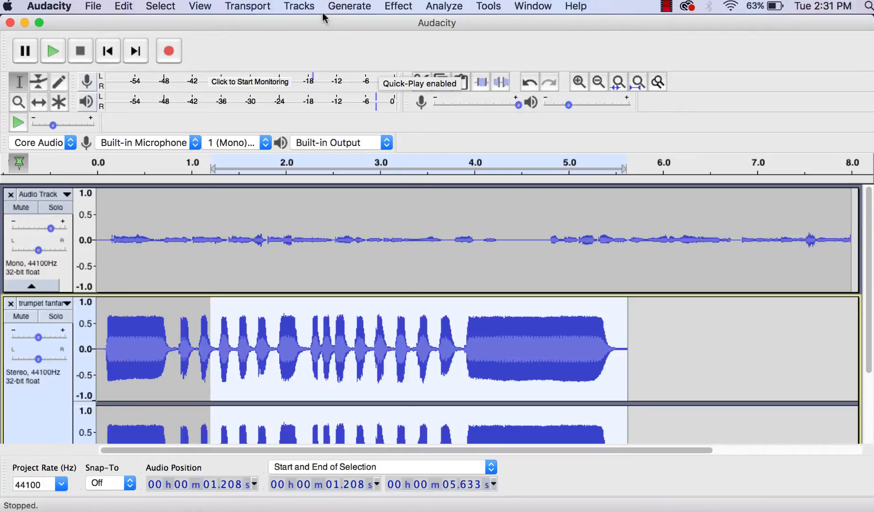
left_click(409, 8)
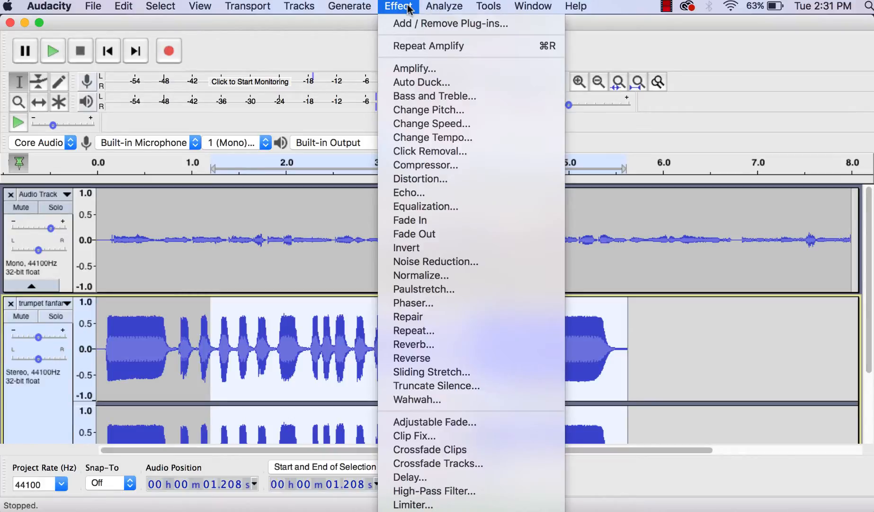
left_click(411, 64)
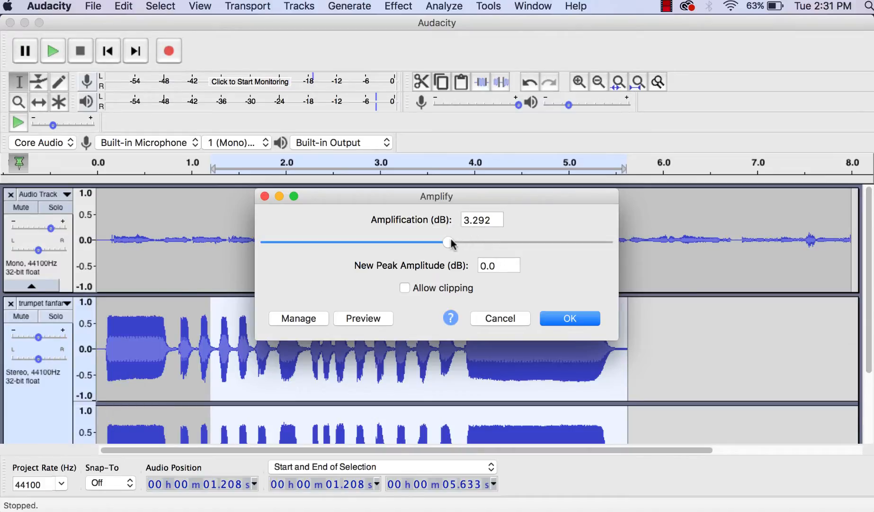
left_click_drag(450, 243, 356, 247)
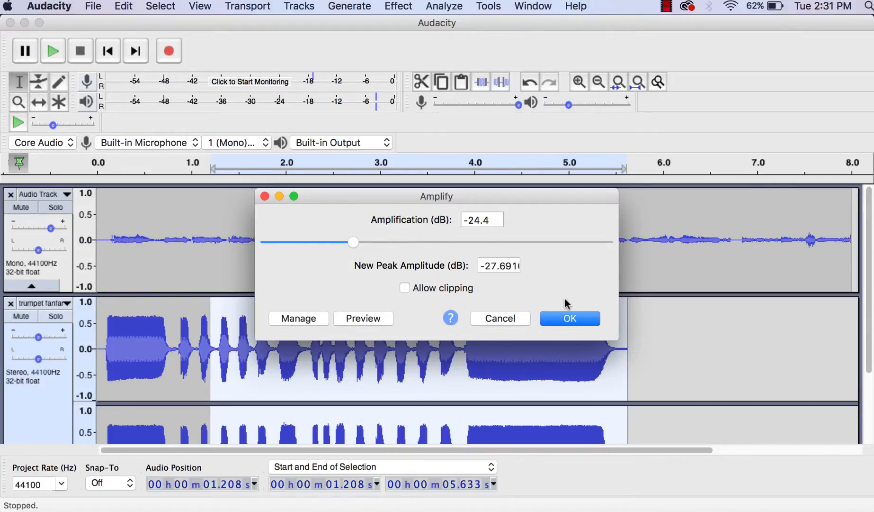
left_click(570, 319)
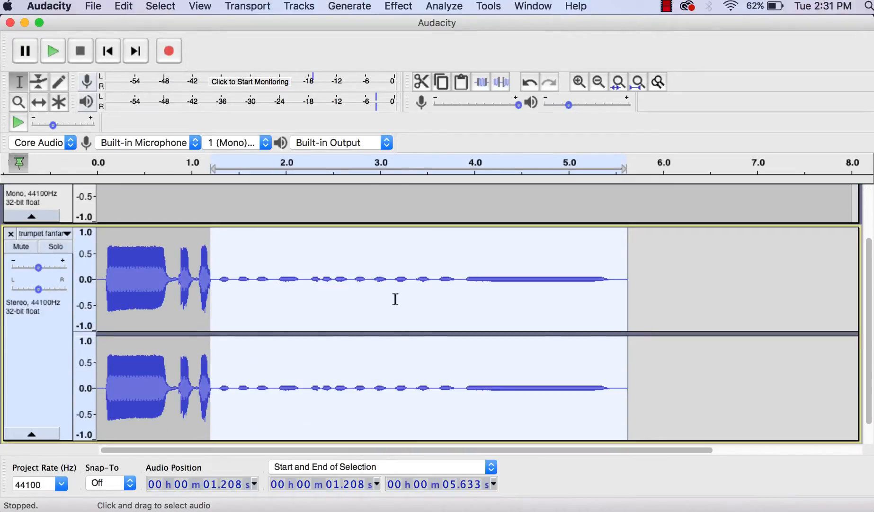
Step: Delete the loud opening of the trumpet fanfare track, from 0 to about 1.19 s
left_click(207, 251)
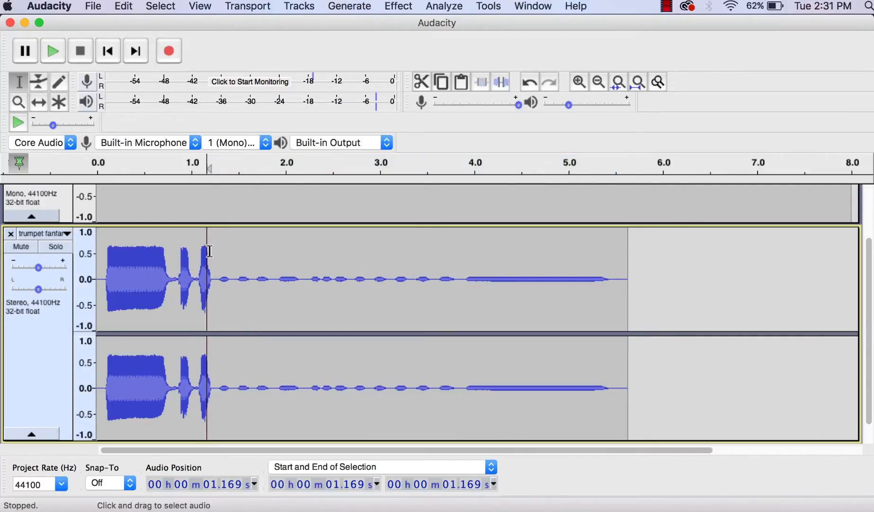
left_click_drag(209, 250, 94, 252)
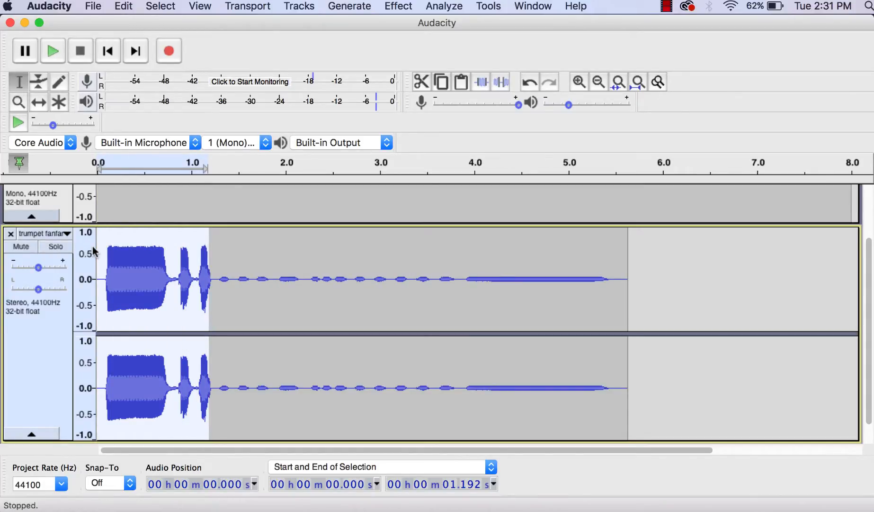
key("Delete")
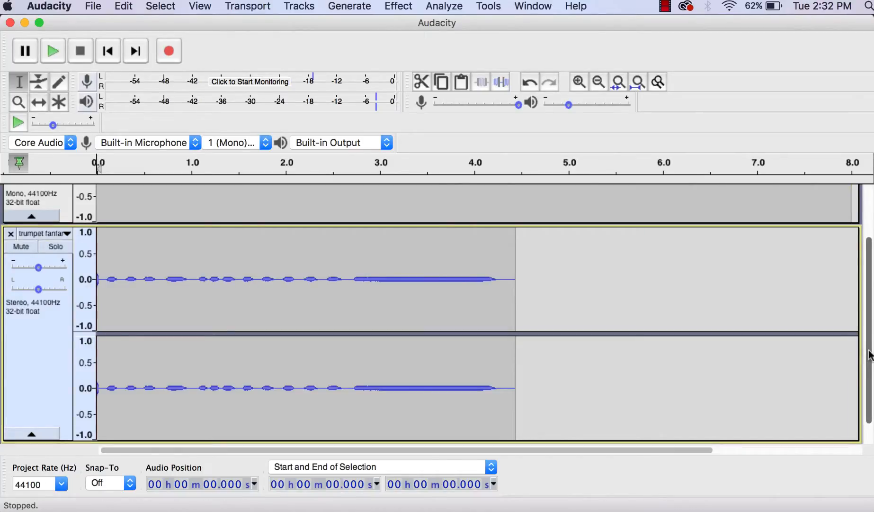
Step: Copy all of the remaining audio in the stereo trumpet fanfare track, from its start to its end
left_click_drag(870, 356, 871, 305)
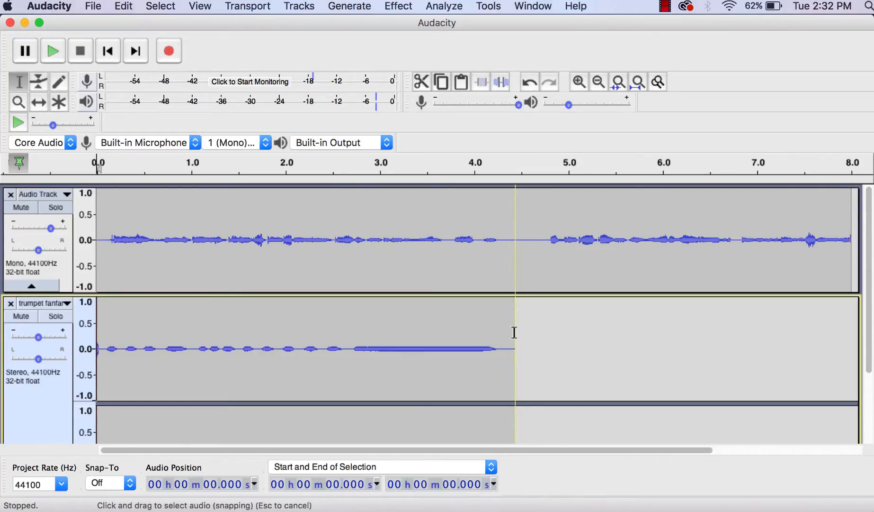
left_click_drag(515, 332, 96, 344)
scroll(77, 345, "down", 3)
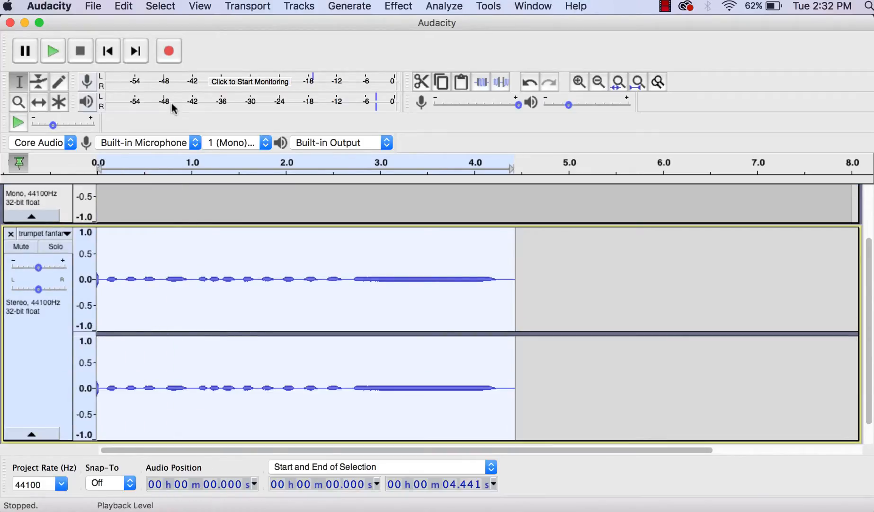
left_click(126, 6)
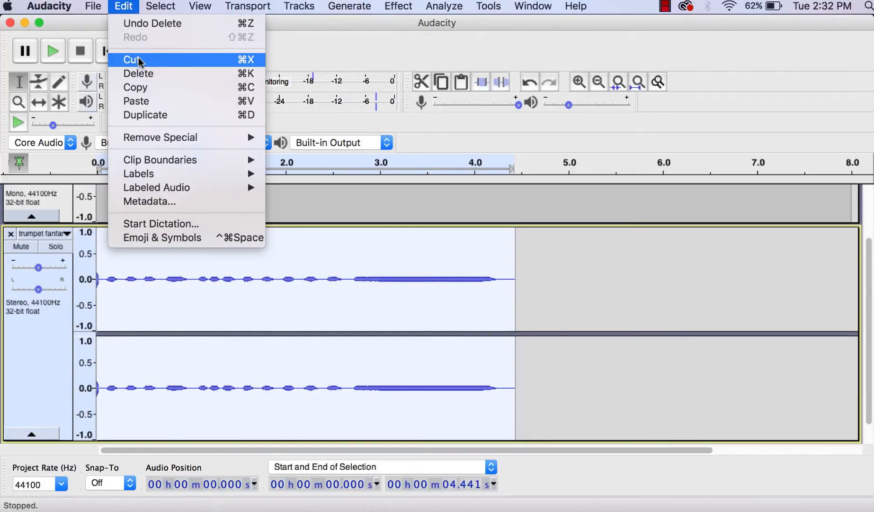
left_click(141, 86)
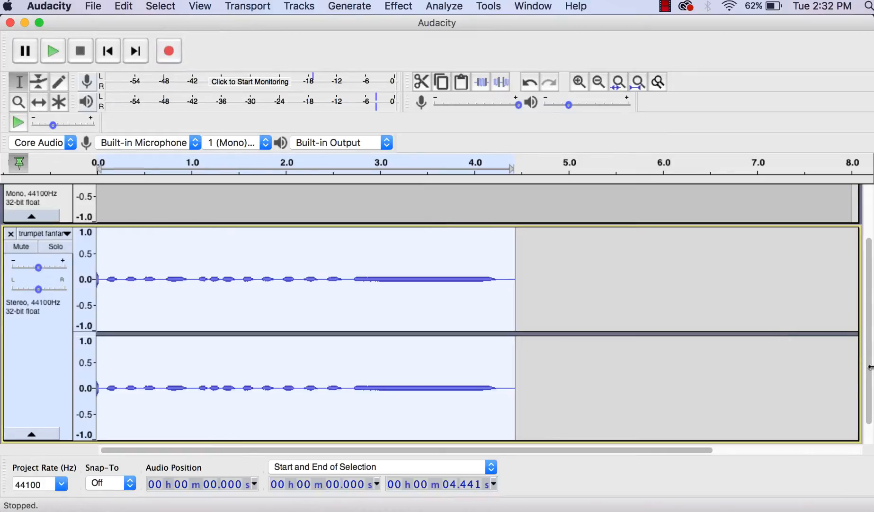
Step: Try to paste the copied stereo fanfare into the pause of the mono Audio Track at about 4.38 s
scroll(870, 367, "up", 3)
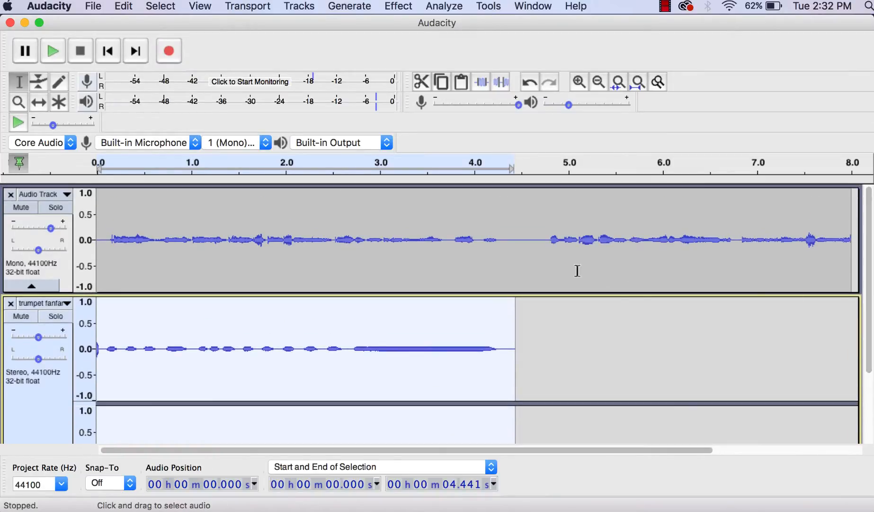
left_click(511, 239)
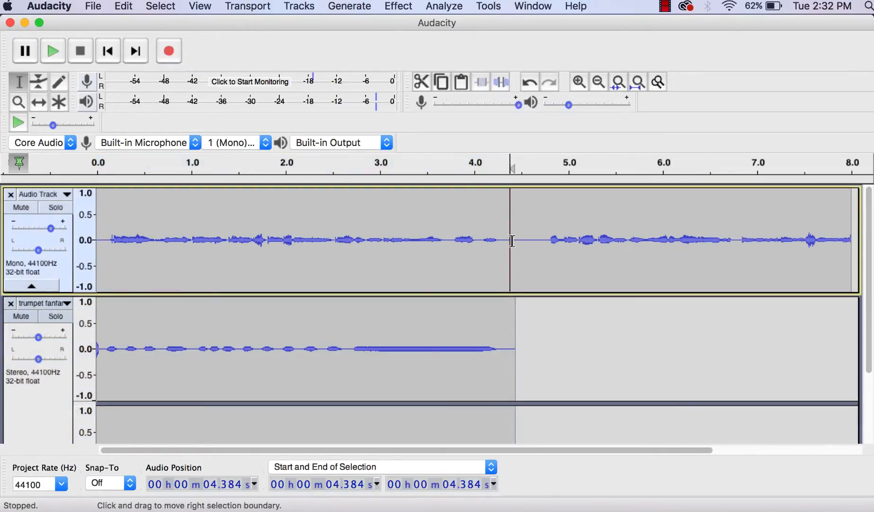
left_click(124, 7)
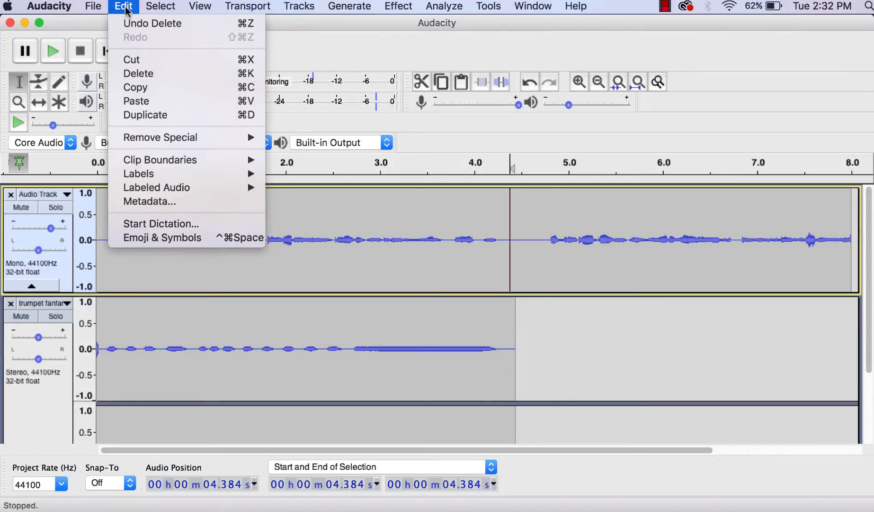
left_click(142, 101)
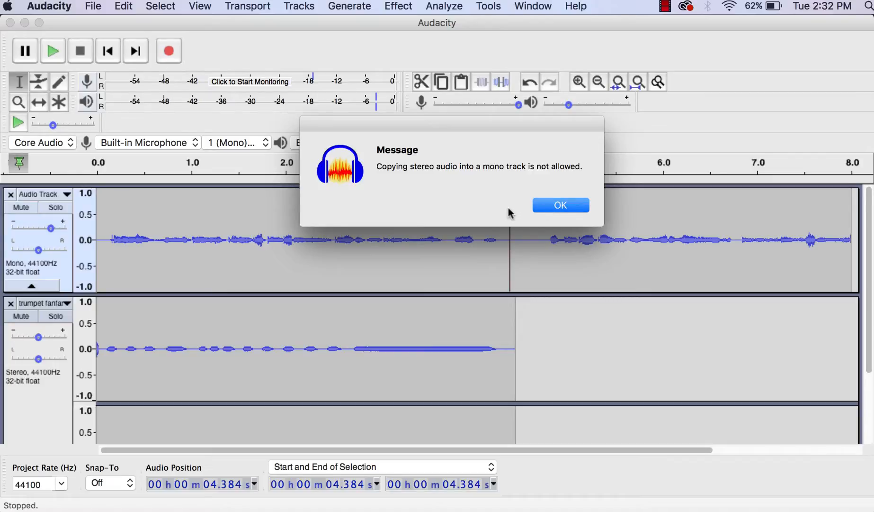
left_click(559, 204)
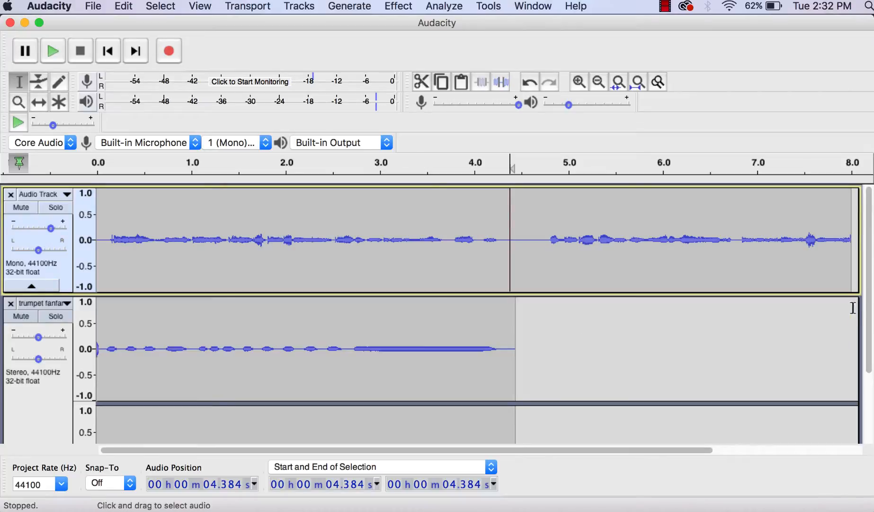
Step: Split the stereo trumpet fanfare track into two mono tracks
left_click_drag(871, 308, 870, 376)
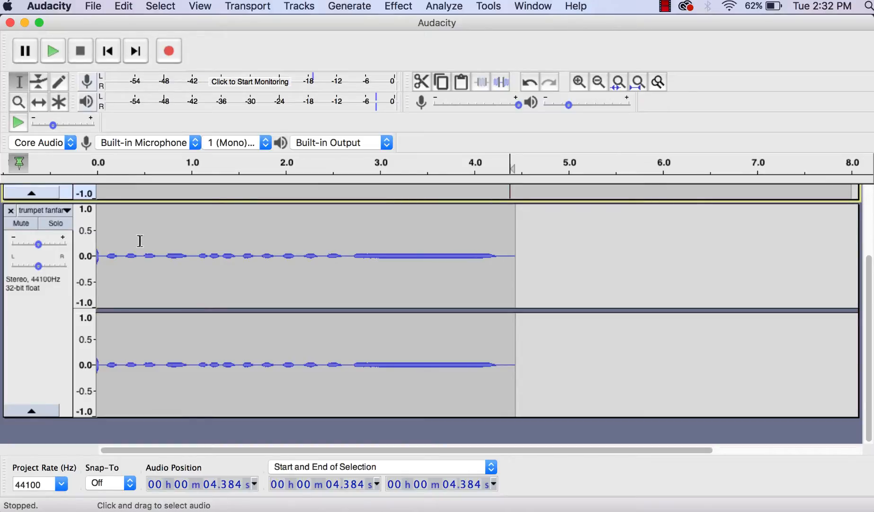
left_click(69, 214)
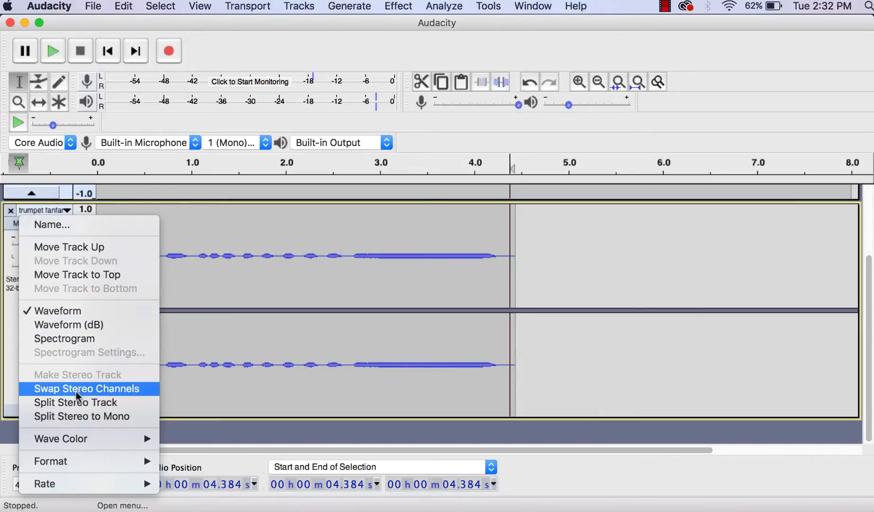
left_click(80, 416)
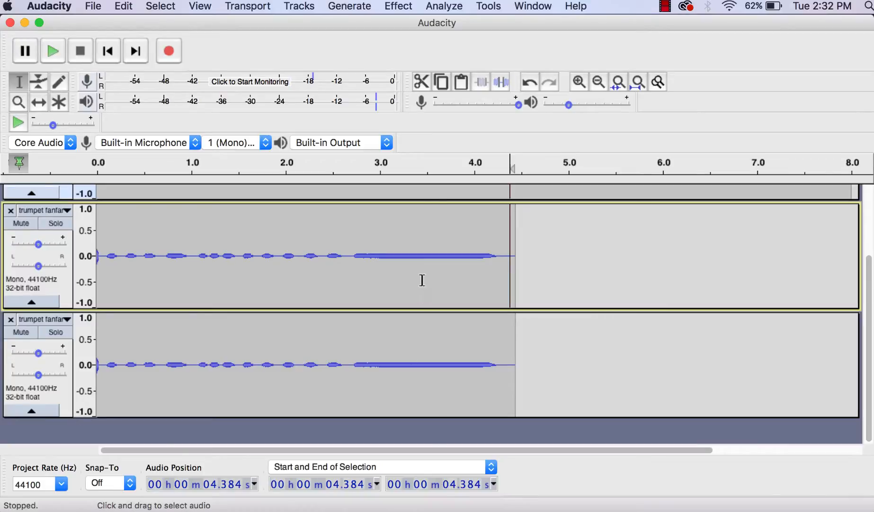
Step: Copy the entire audio of the first mono trumpet fanfare track
left_click(473, 260)
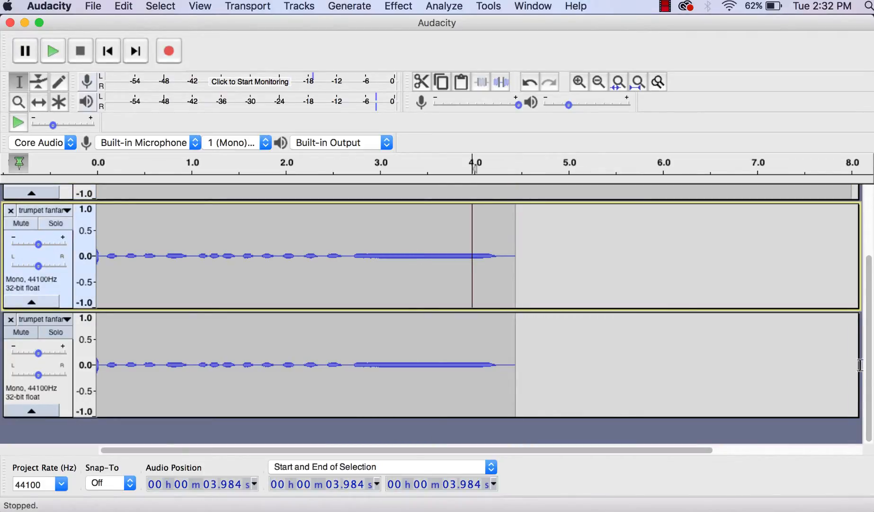
left_click_drag(871, 368, 872, 294)
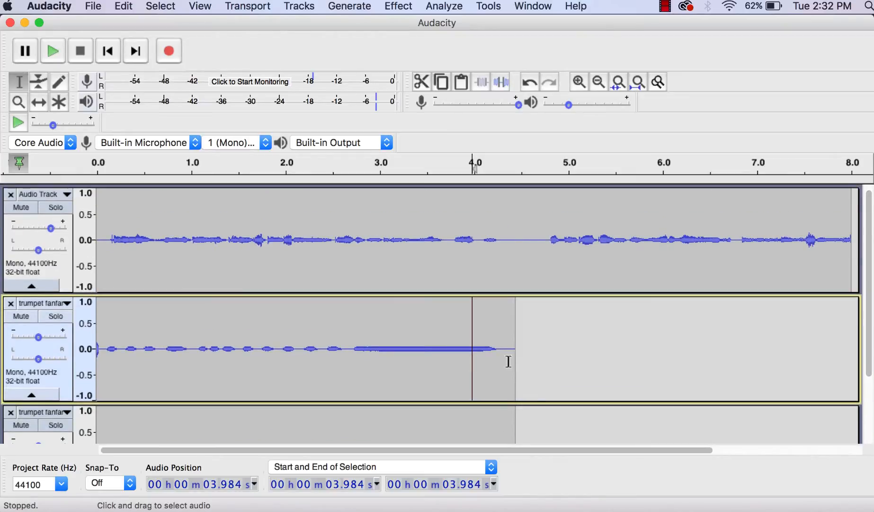
left_click_drag(517, 360, 86, 355)
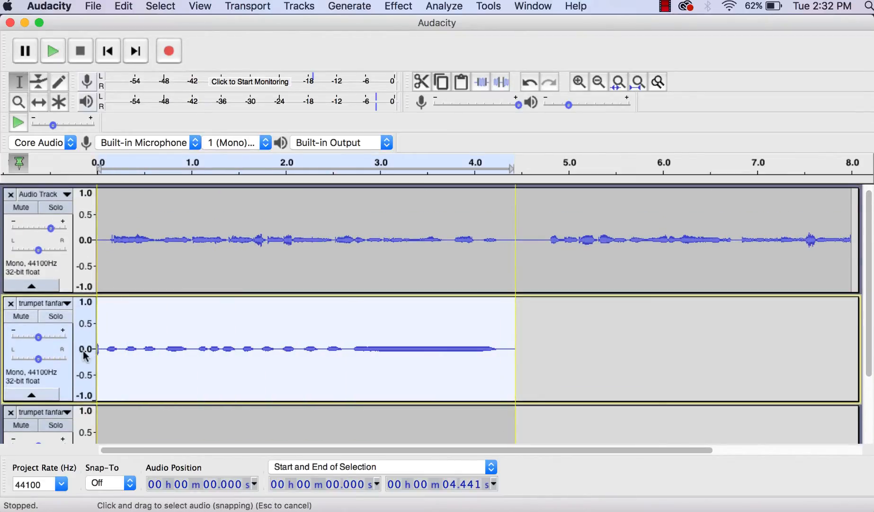
left_click(124, 7)
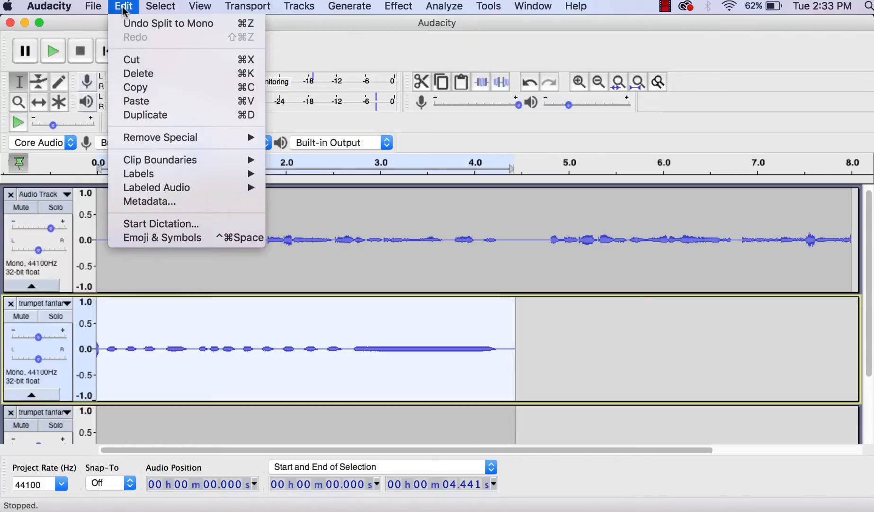
left_click(138, 87)
Step: Paste the copied mono fanfare into the pause of the Audio Track at about 4.33 s
left_click(505, 238)
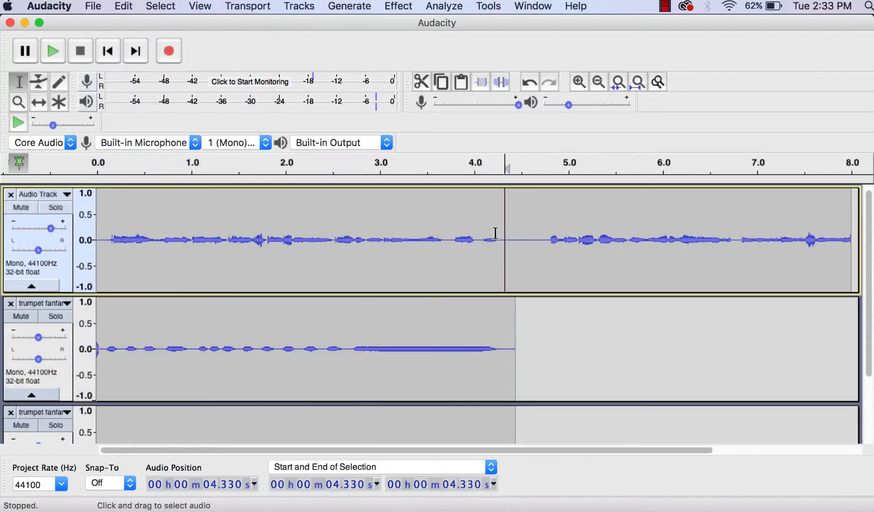
left_click(123, 7)
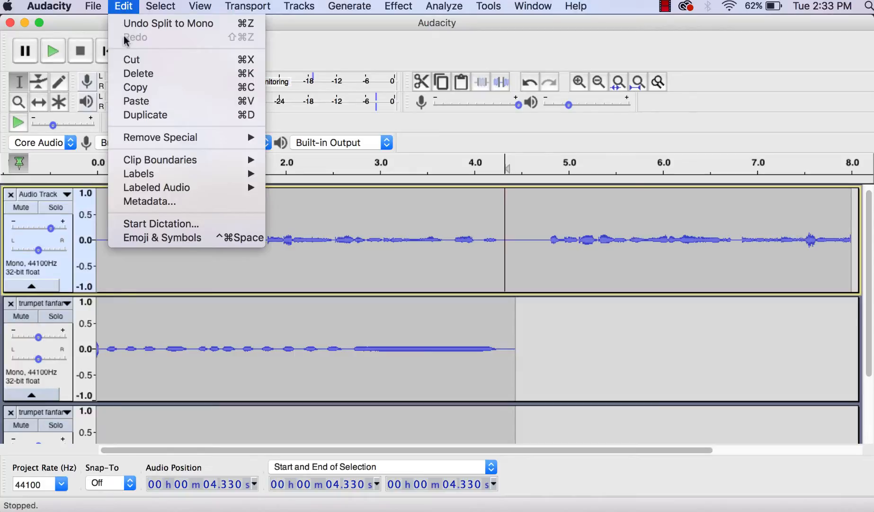
left_click(135, 100)
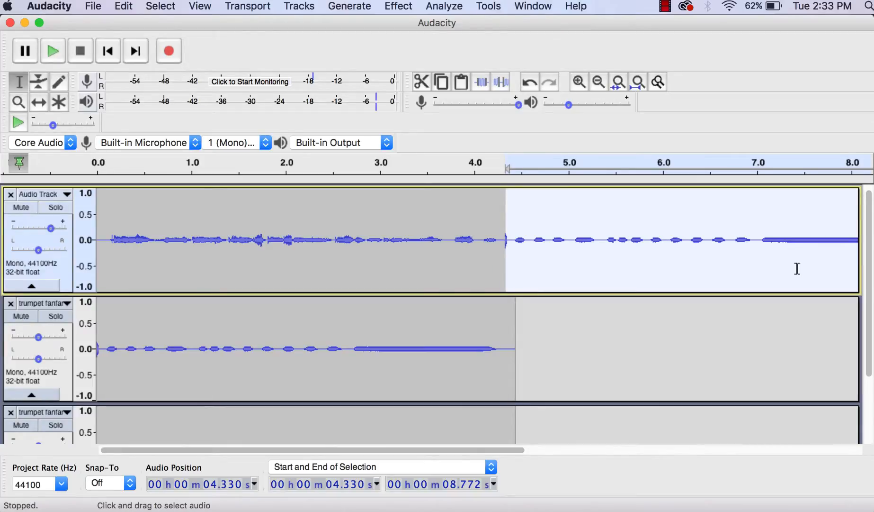
scroll(480, 377, "right", 5)
scroll(480, 377, "down", 1)
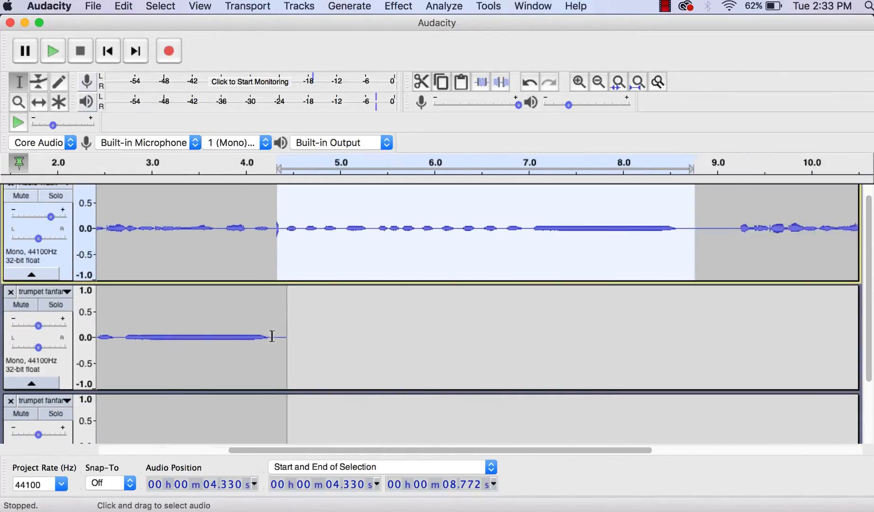
scroll(644, 351, "right", 5)
scroll(531, 429, "down", 3)
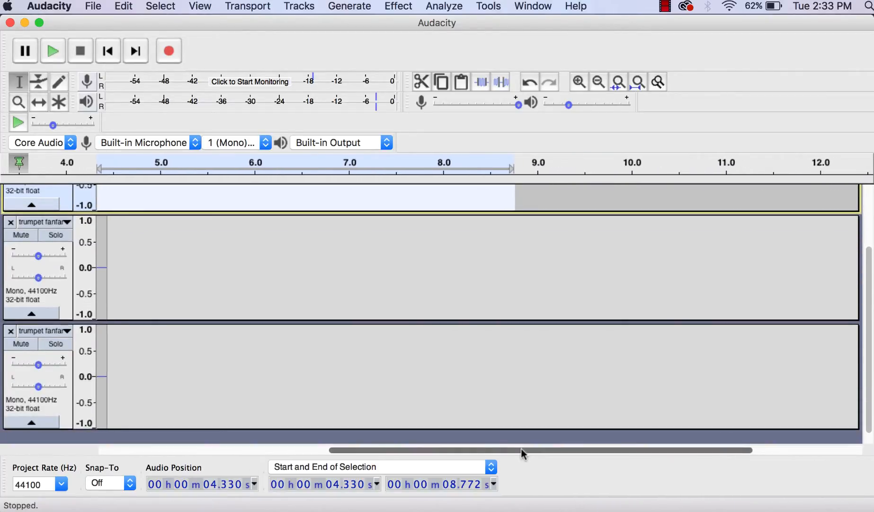
Step: Remove both mono trumpet fanfare tracks so only the Audio Track is left in the project
left_click_drag(521, 449, 192, 441)
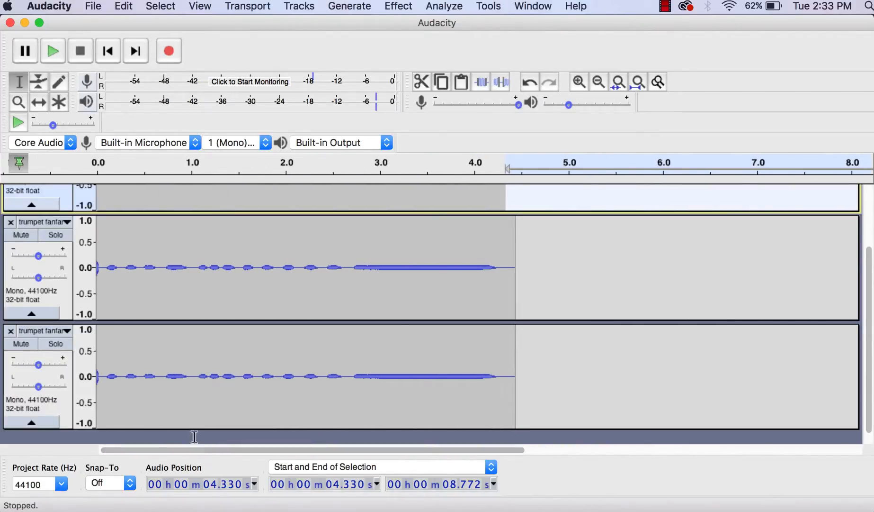
left_click(11, 222)
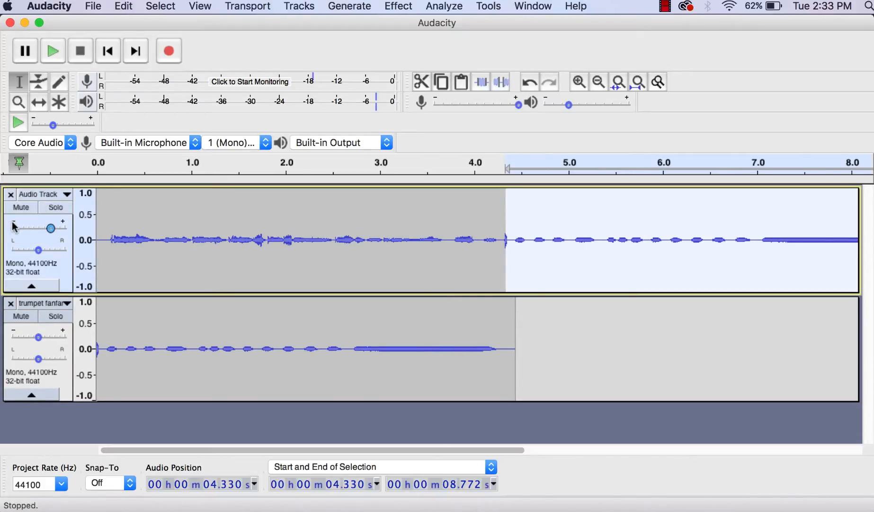
left_click(10, 304)
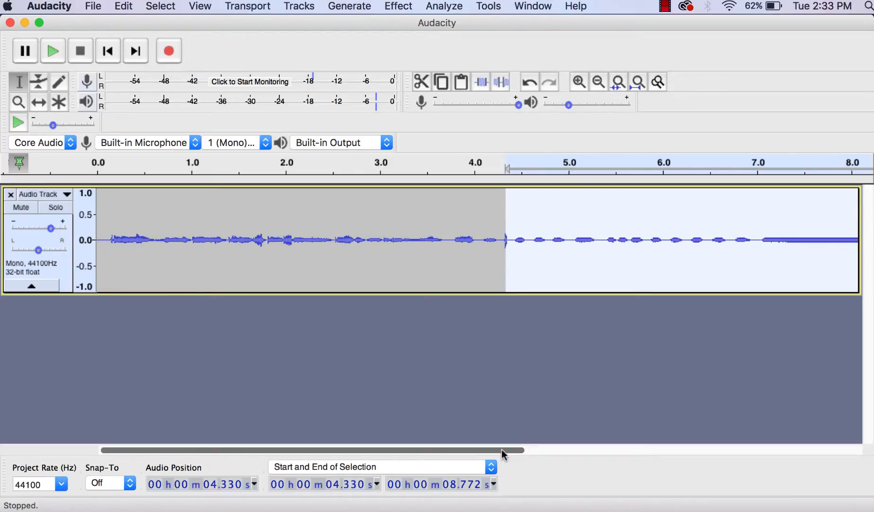
left_click_drag(504, 454, 582, 452)
left_click_drag(619, 450, 545, 447)
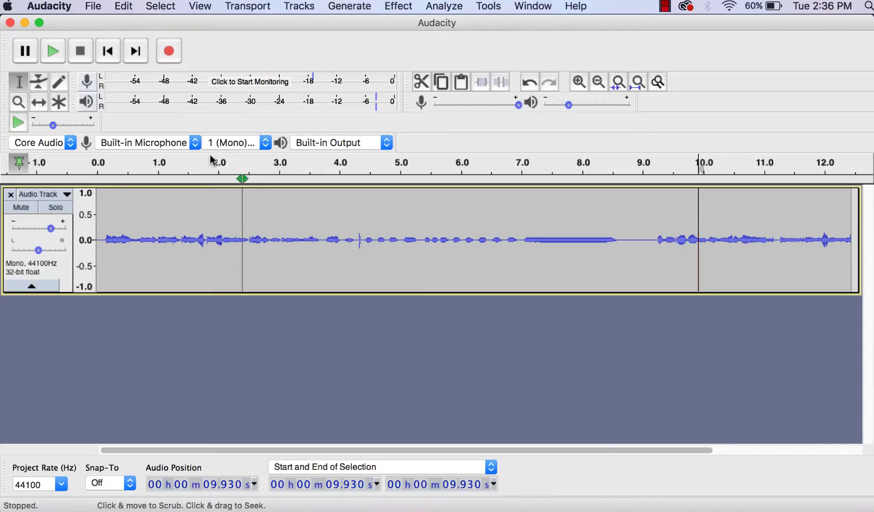
Step: Import the music file Carpe Diem.mp3 from the Desktop as a new track
left_click(95, 7)
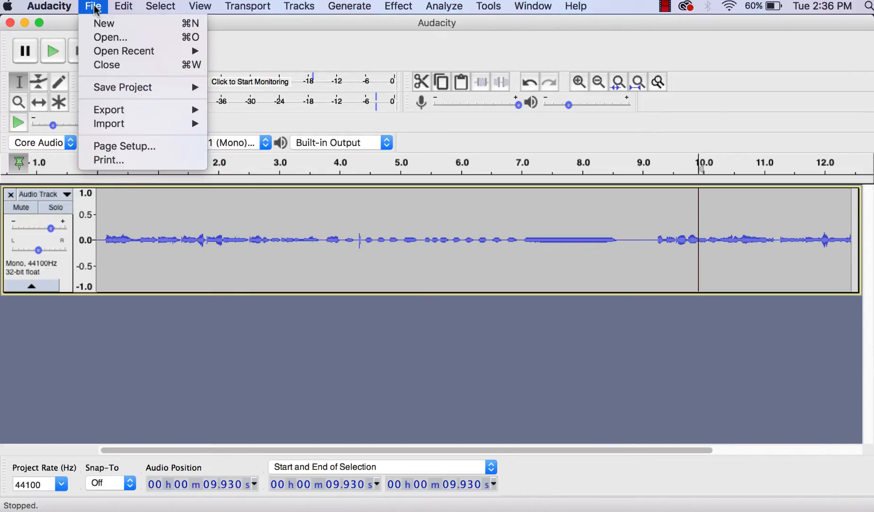
mouse_move(108, 124)
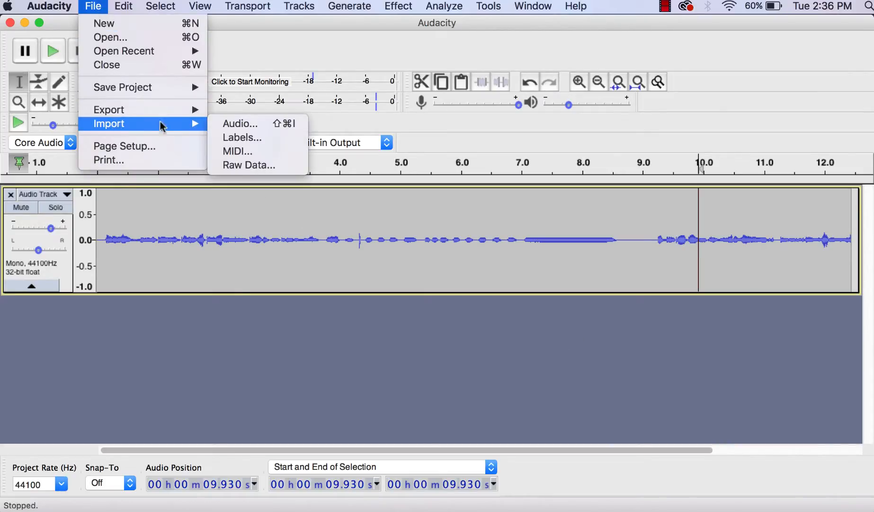
left_click(227, 127)
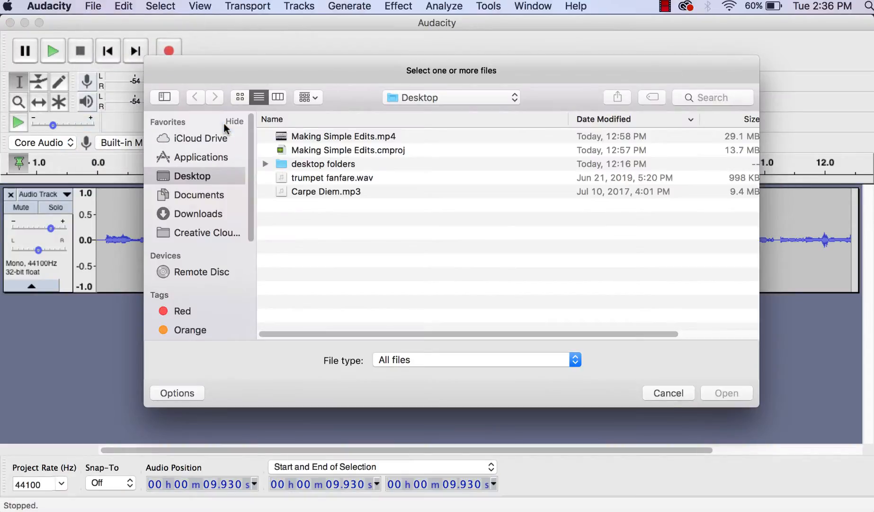
left_click(318, 194)
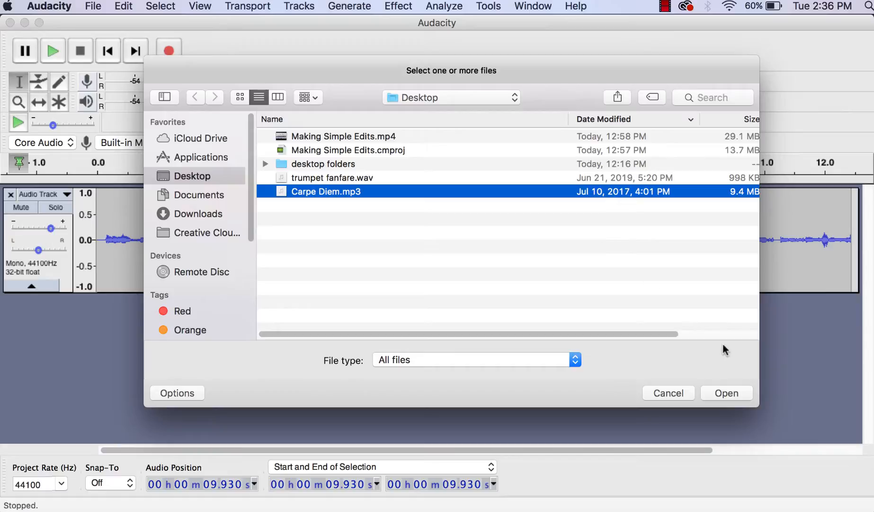
left_click(726, 394)
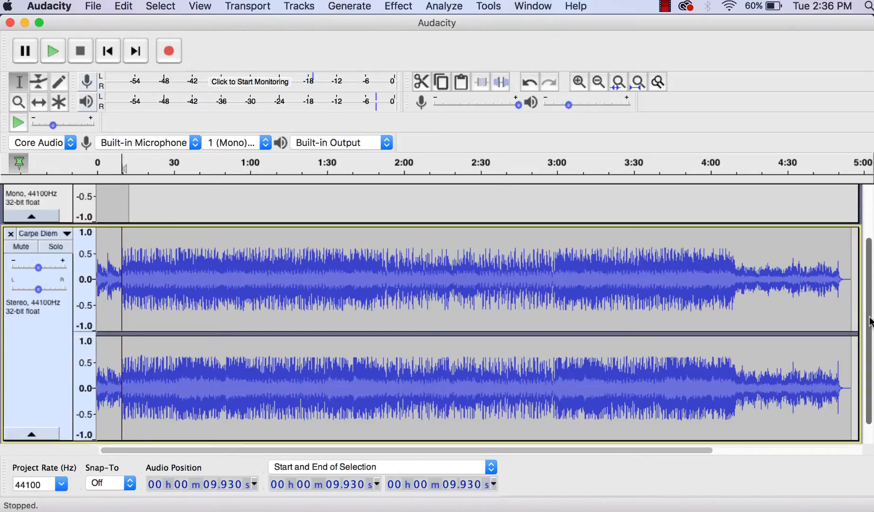
Step: Delete the Carpe Diem music from the end of the Audio Track at 12.44 s through to the song's end
scroll(858, 313, "up", 3)
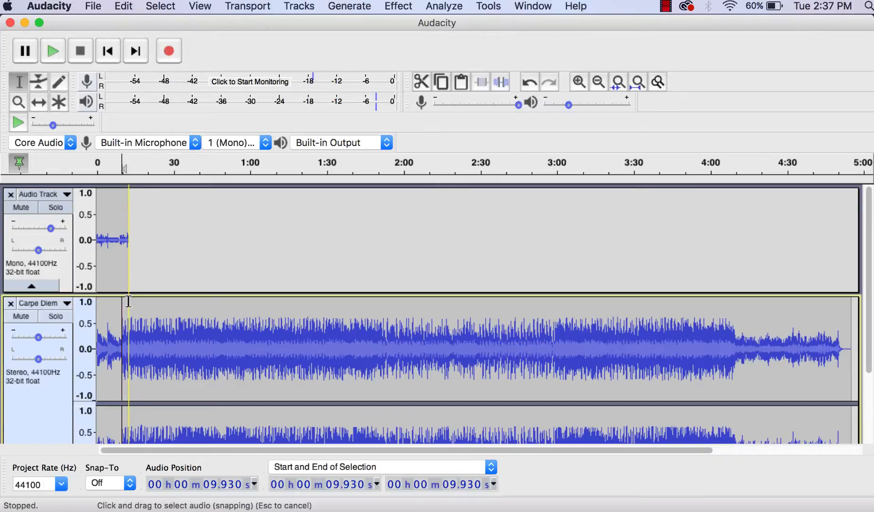
left_click_drag(128, 301, 743, 384)
scroll(738, 385, "down", 3)
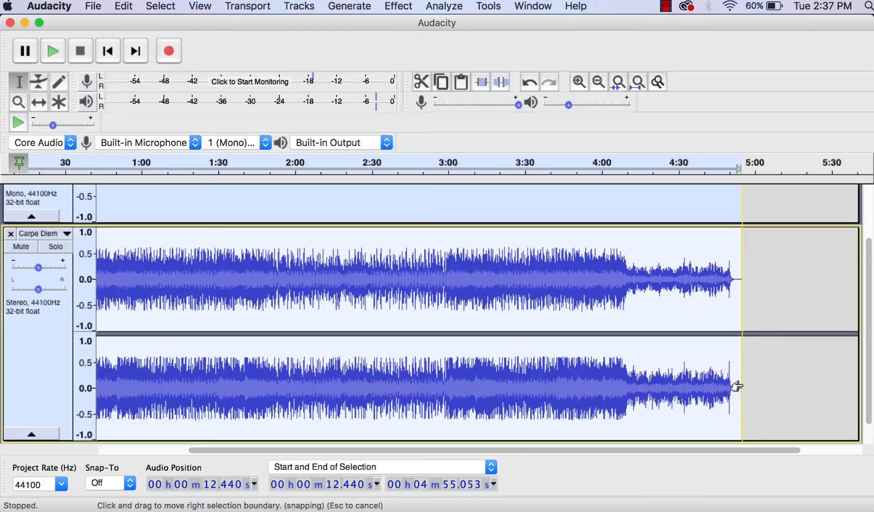
key("Delete")
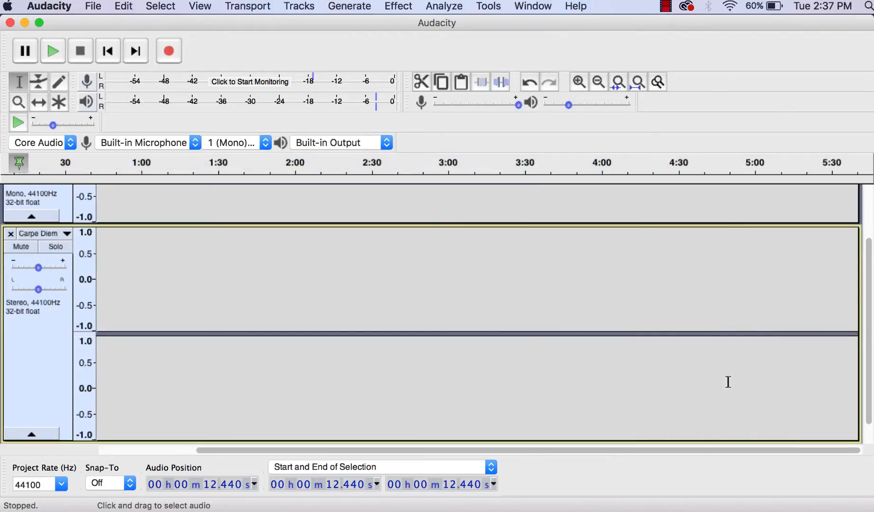
left_click_drag(618, 451, 499, 453)
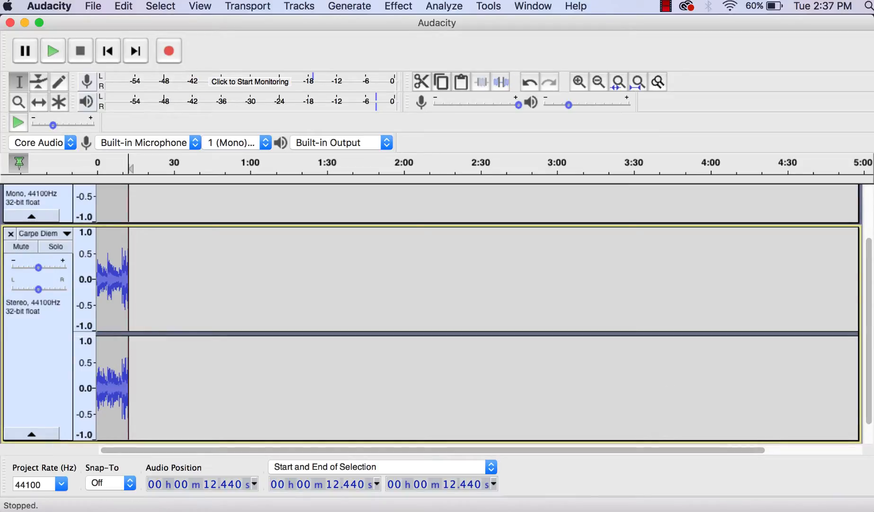
left_click_drag(870, 322, 871, 254)
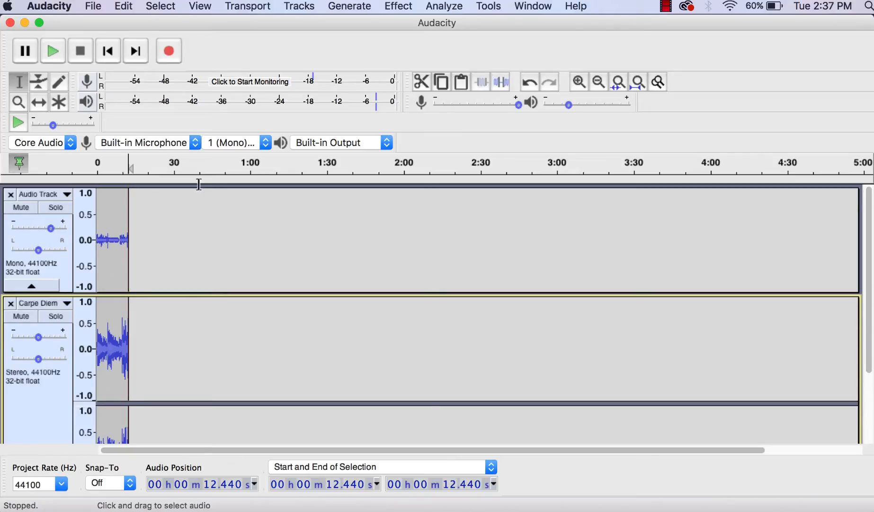
Step: Fit the tracks to the window width and look over both channels of the shortened Carpe Diem track
left_click(205, 10)
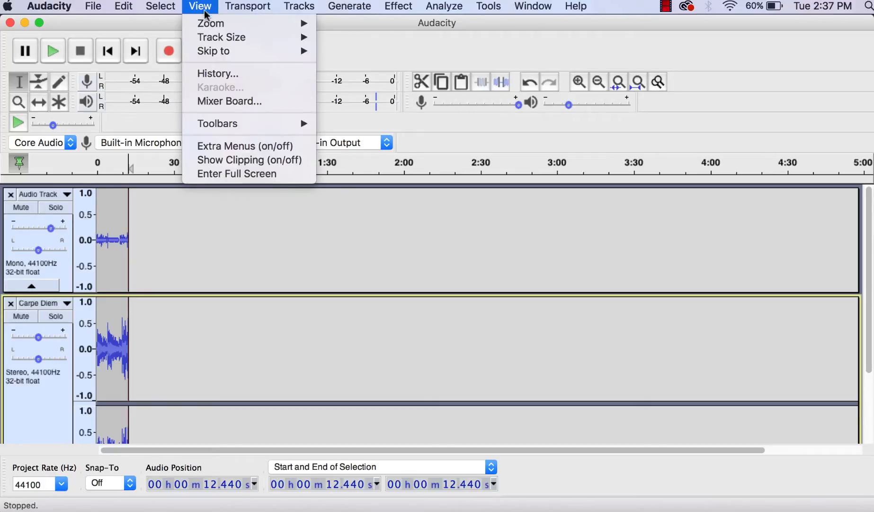
mouse_move(216, 38)
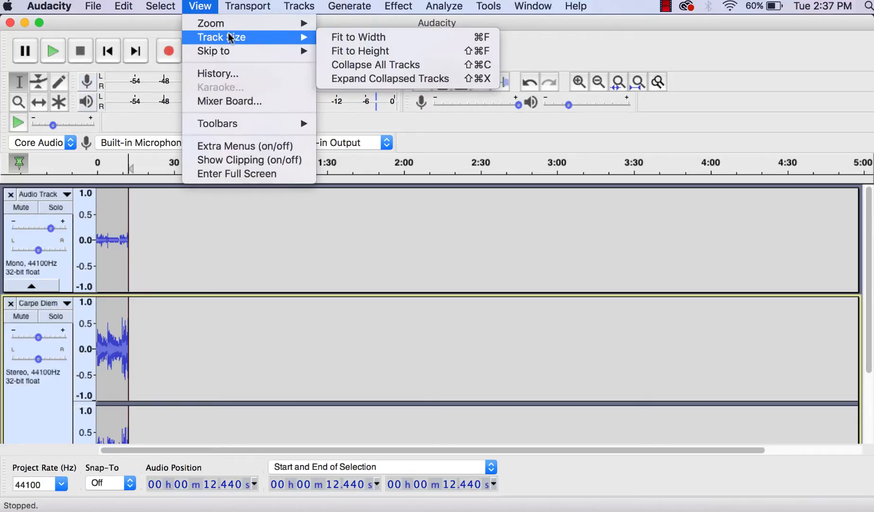
left_click(336, 37)
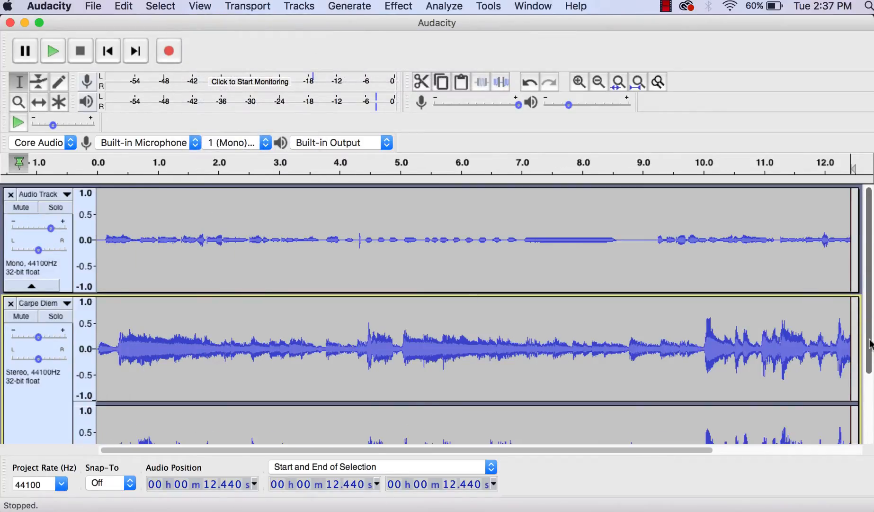
scroll(870, 341, "down", 5)
scroll(870, 360, "up", 4)
scroll(871, 322, "up", 2)
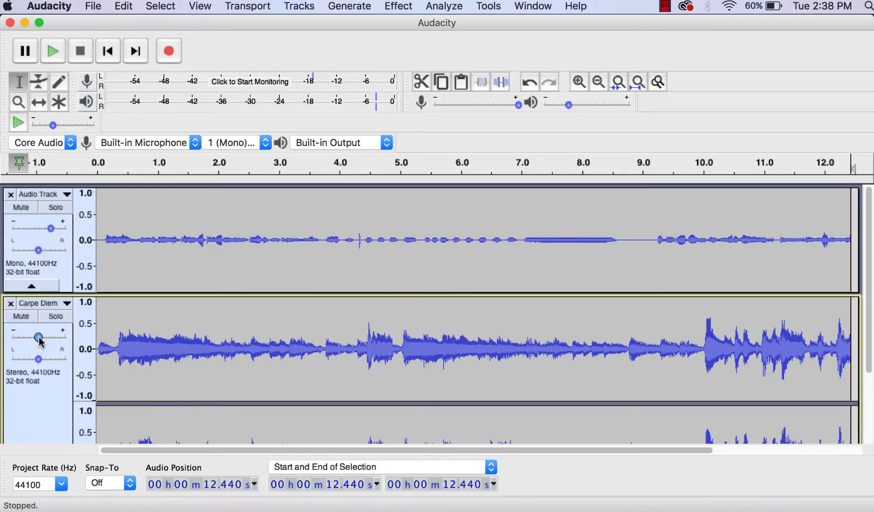
Step: Lower the gain of the Carpe Diem track to about a quarter of its range and raise the Audio Track's gain slightly
left_click_drag(40, 339, 10, 340)
scroll(9, 340, "down", 3)
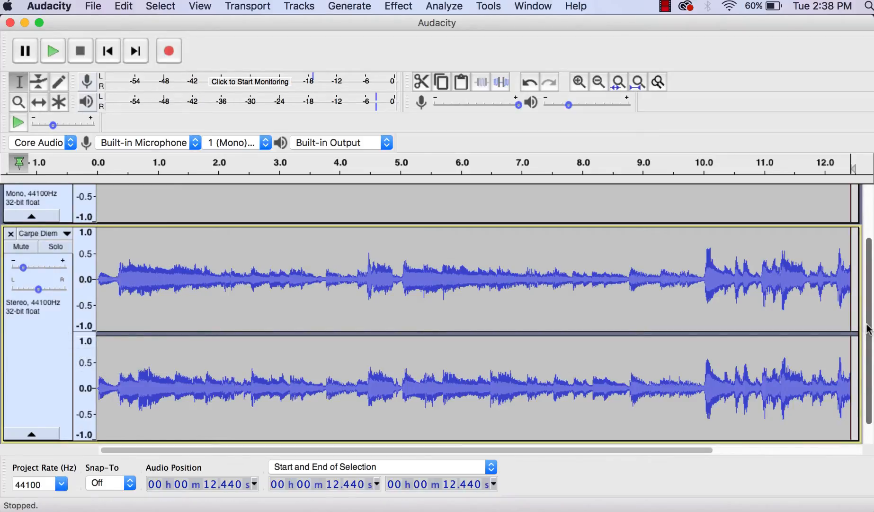
scroll(869, 329, "up", 3)
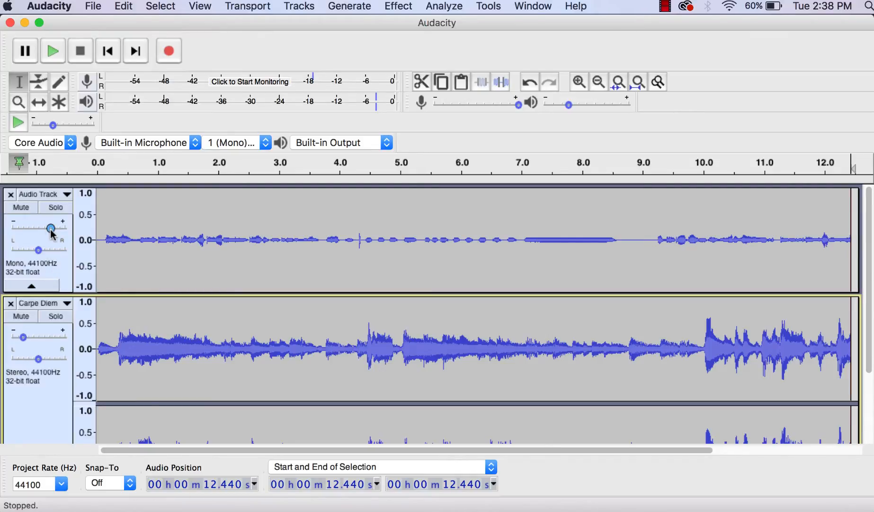
left_click_drag(53, 234, 58, 235)
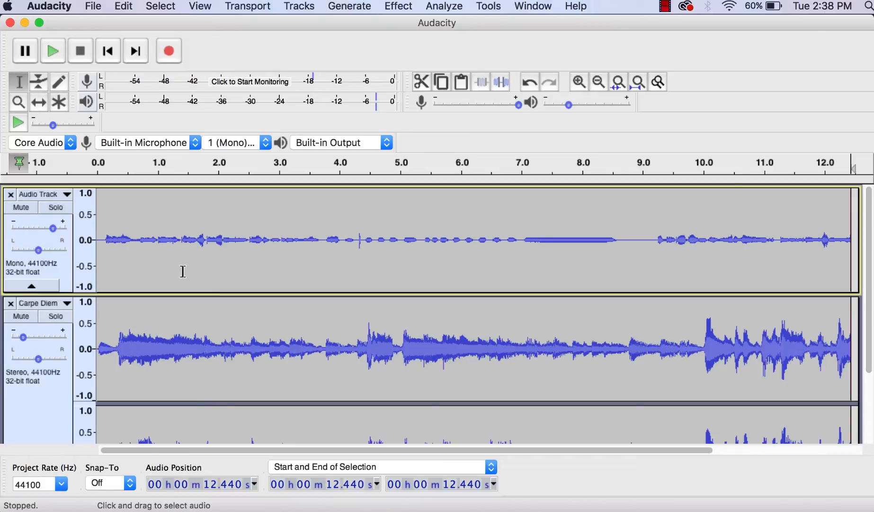